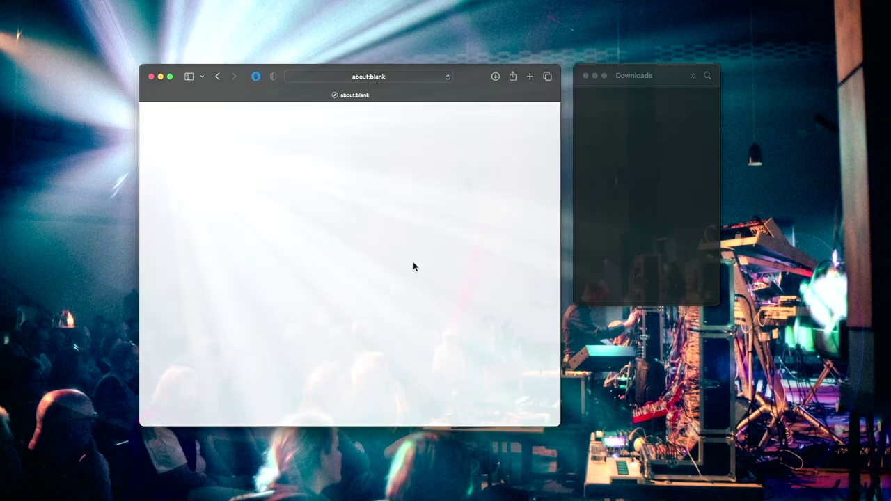
# - Download DROID Forge 1.0 M1.dmg from shop.dermannmitdermaschine.de's Downloads page and install it into Applications
pyautogui.click(406, 78)
pyautogui.write('shop.dermannmit')
pyautogui.press('Return')
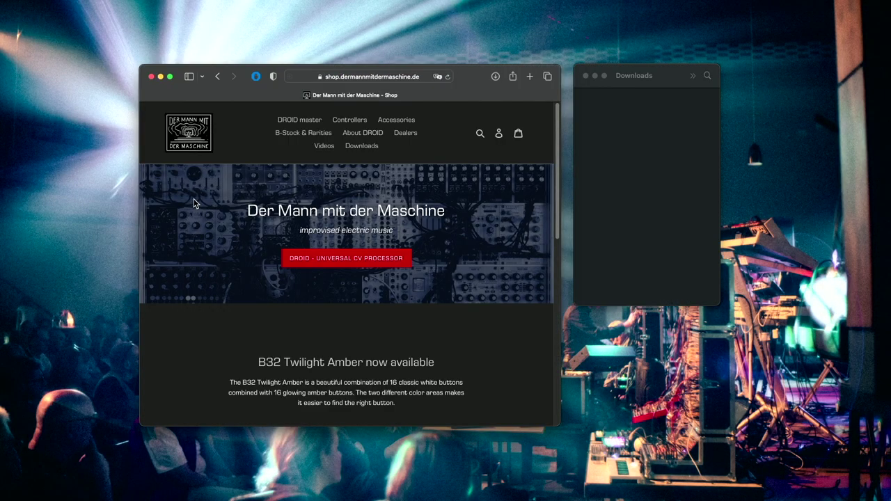
pyautogui.click(365, 146)
pyautogui.scroll(-5, 368, 306)
pyautogui.click(368, 306)
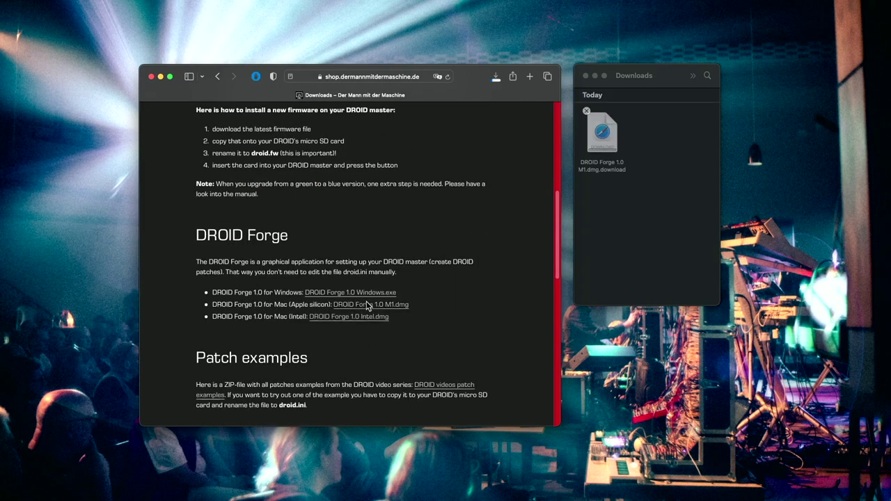
pyautogui.moveTo(174, 146); pyautogui.dragTo(247, 148)
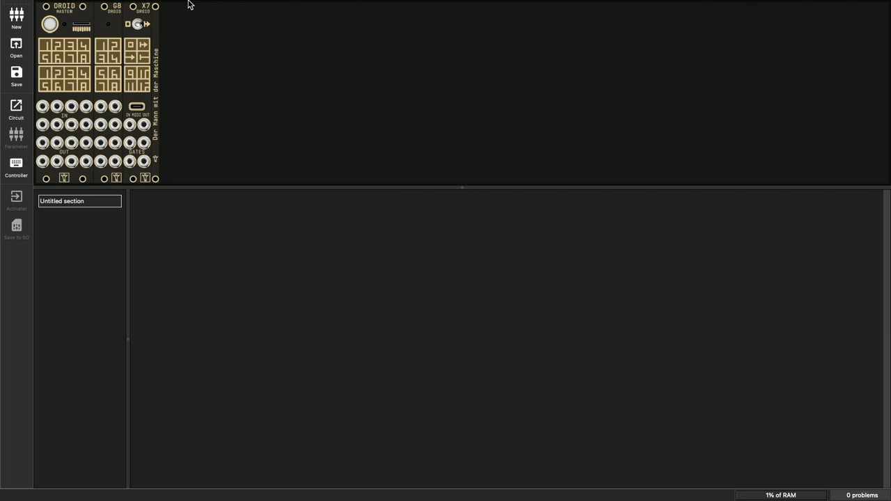
# - Turn on Show G8 only when used and Show X7 only when used in the View menu
pyautogui.moveTo(189, 2)
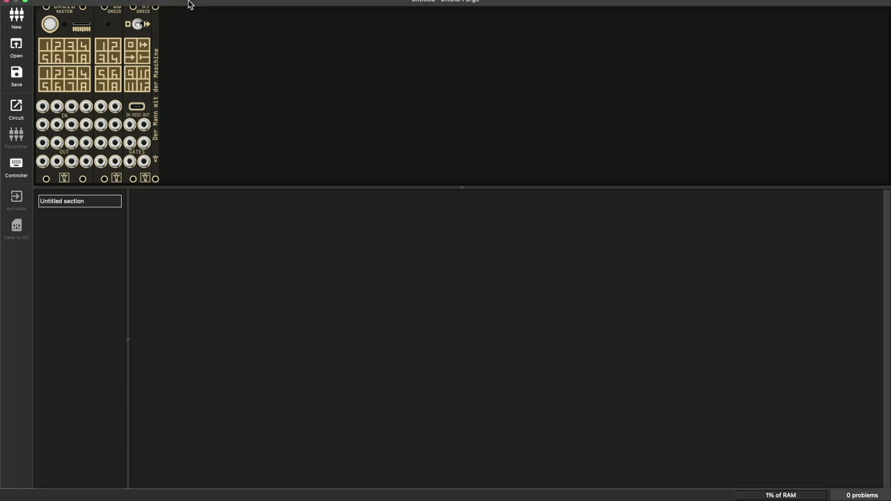
pyautogui.click(148, 5)
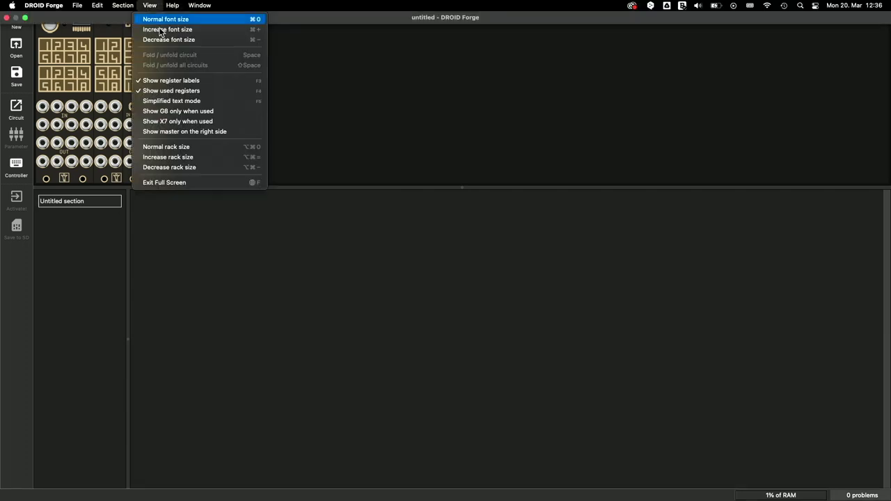
pyautogui.click(200, 113)
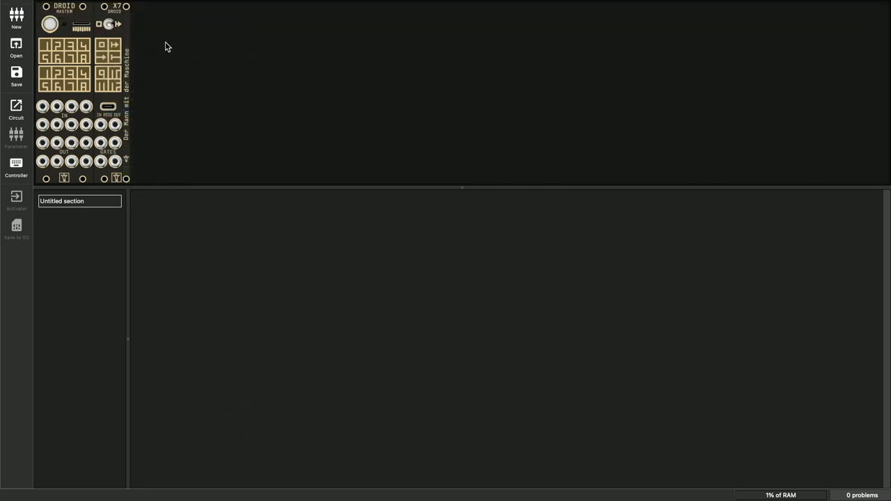
pyautogui.click(149, 6)
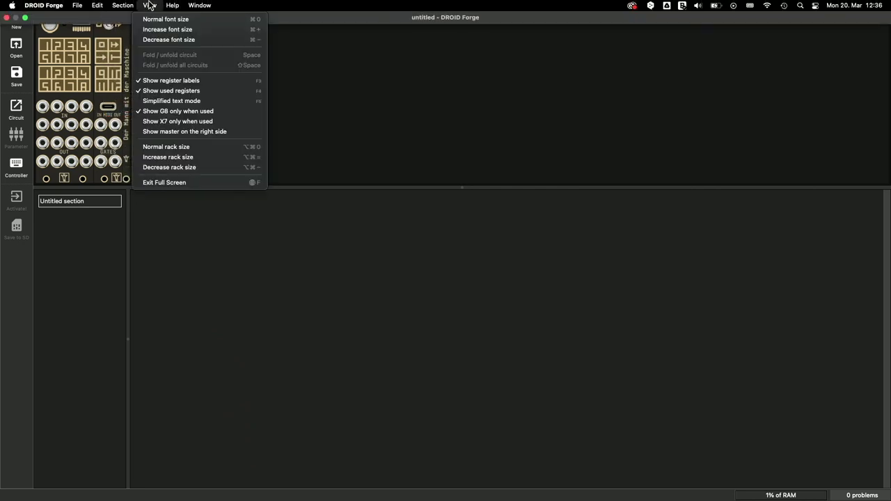
pyautogui.click(184, 123)
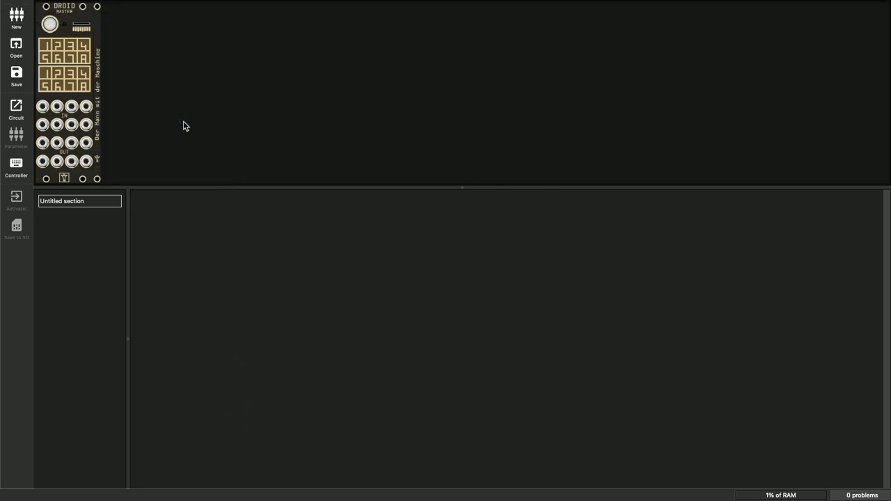
# - Add a P2B8 controller module to the rack from the Add controller dialog
pyautogui.click(16, 167)
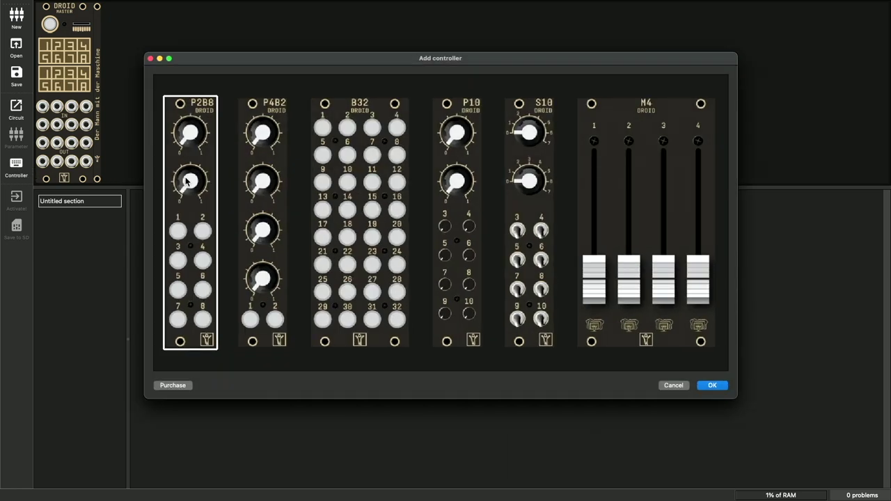
pyautogui.click(711, 385)
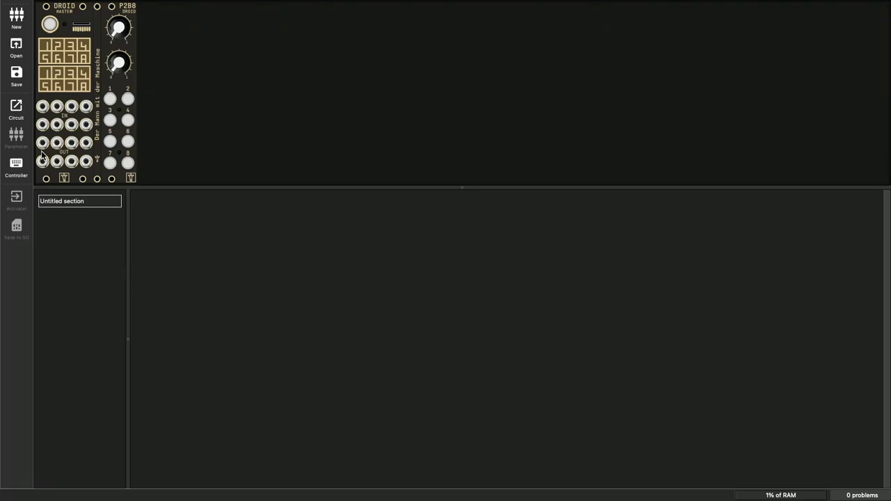
# - Browse the circuit categories, then add the CONTOUR circuit from the Modulation tab
pyautogui.click(16, 105)
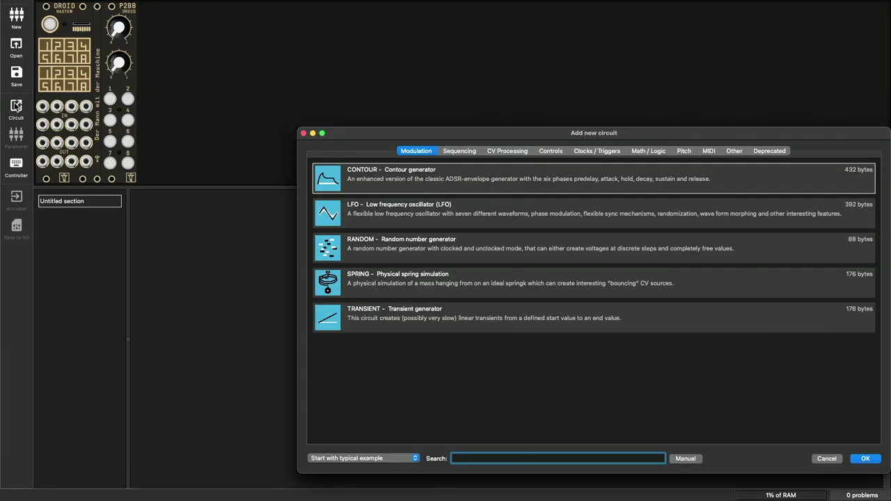
pyautogui.click(463, 151)
pyautogui.click(521, 151)
pyautogui.click(554, 151)
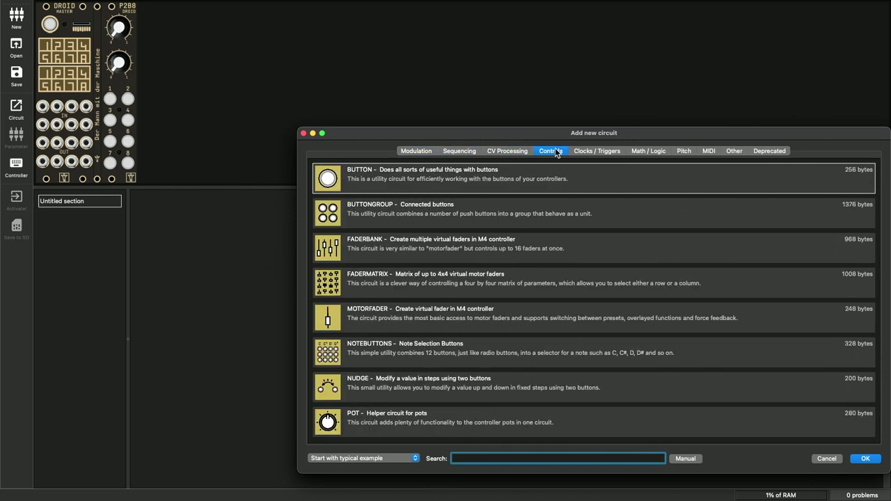
pyautogui.click(406, 154)
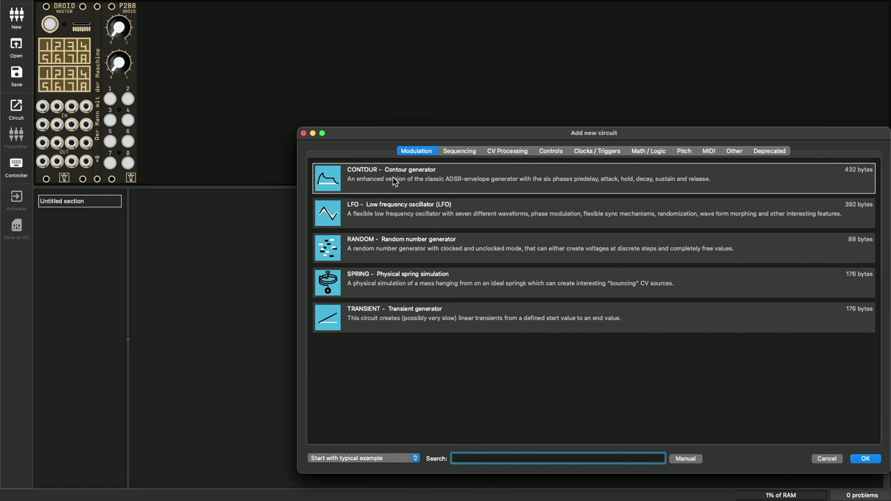
pyautogui.click(865, 458)
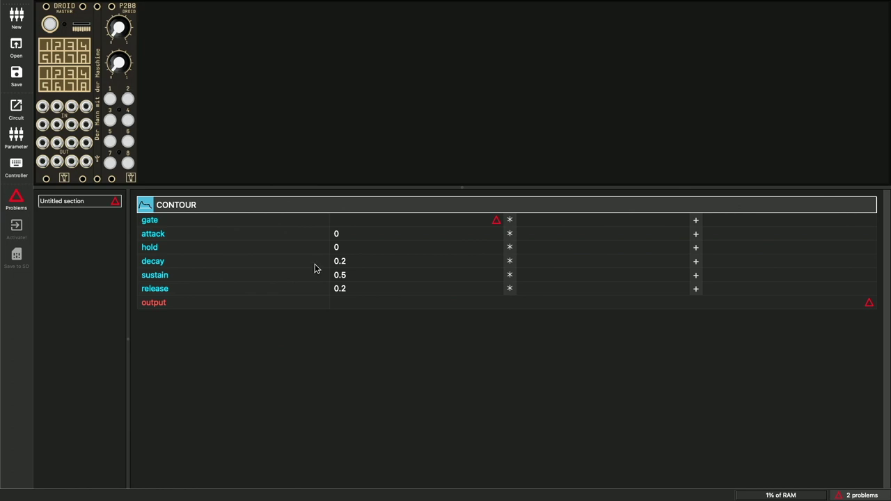
# - Change the CONTOUR attack value from 0 to 0.2
pyautogui.click(369, 238)
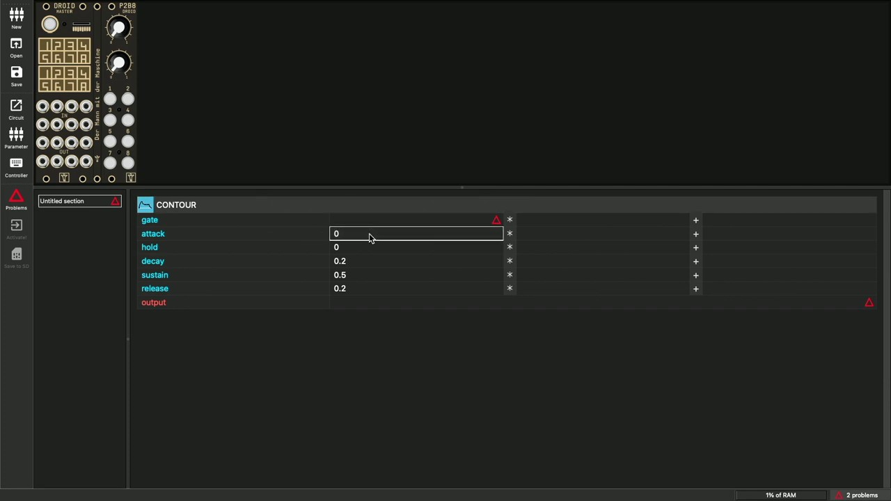
pyautogui.write('0.2')
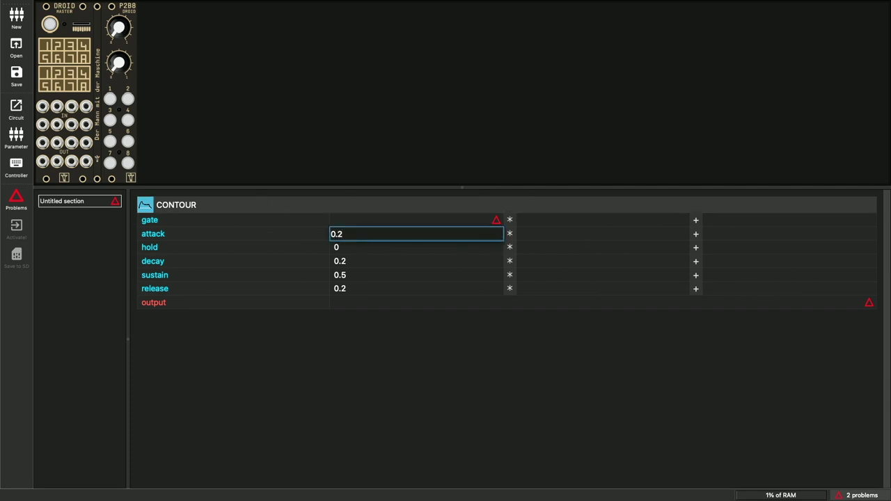
pyautogui.press('Return')
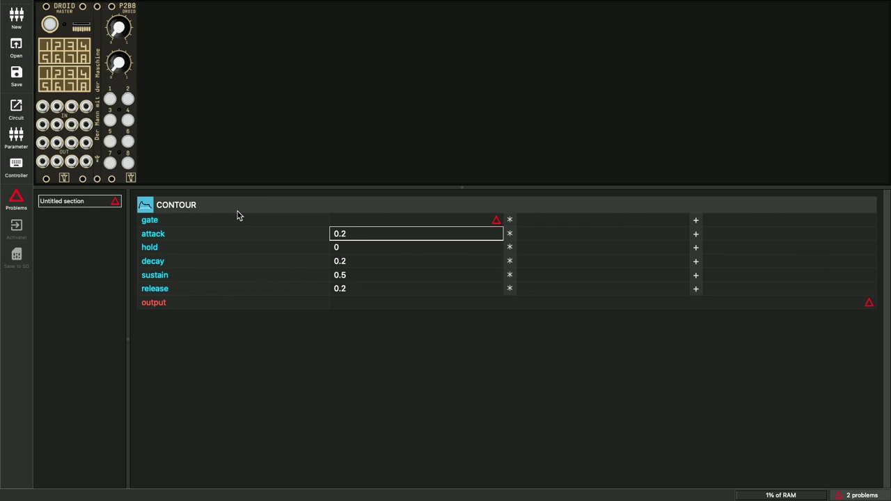
# - Add the shape parameter, defaulting to 0.5, to the CONTOUR circuit
pyautogui.click(16, 138)
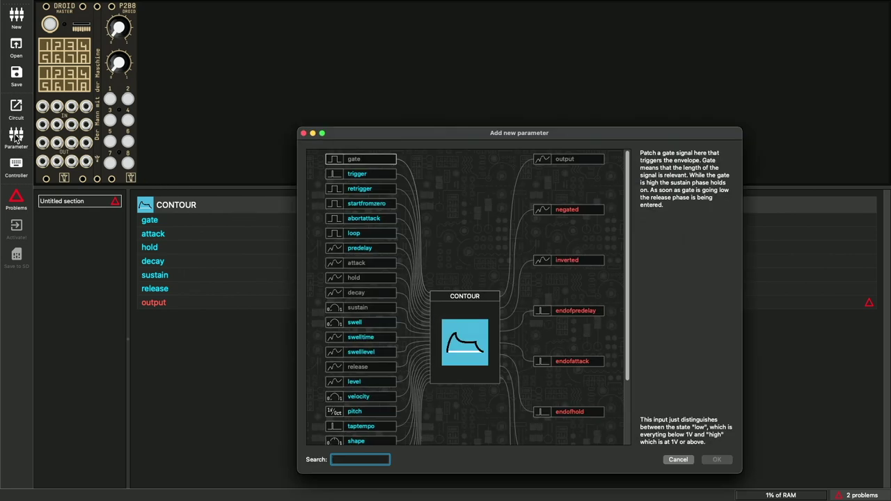
pyautogui.scroll(-3, 367, 332)
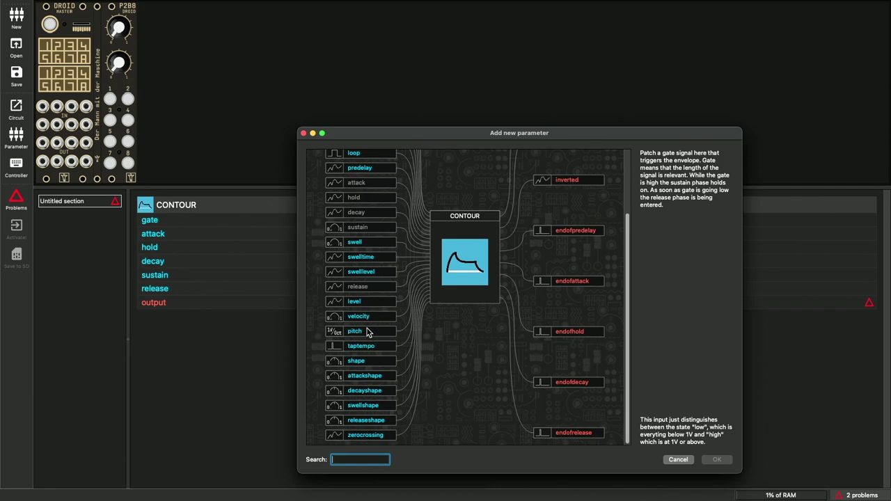
pyautogui.click(376, 365)
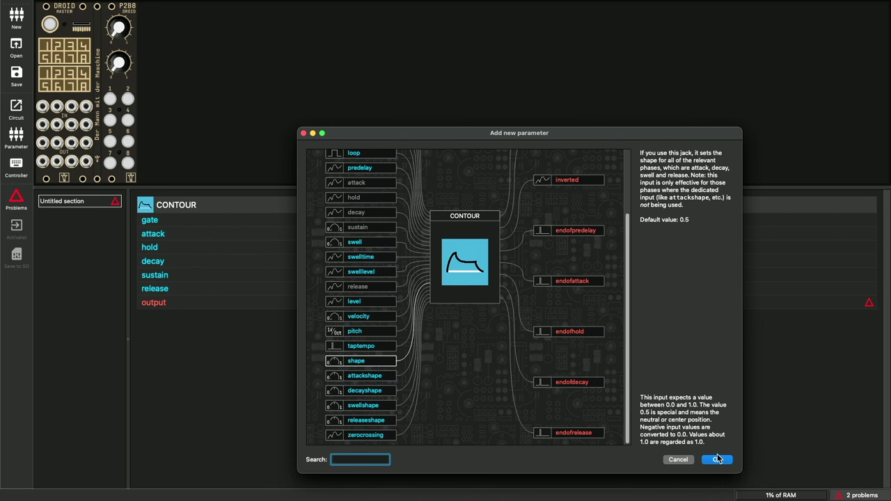
pyautogui.click(721, 462)
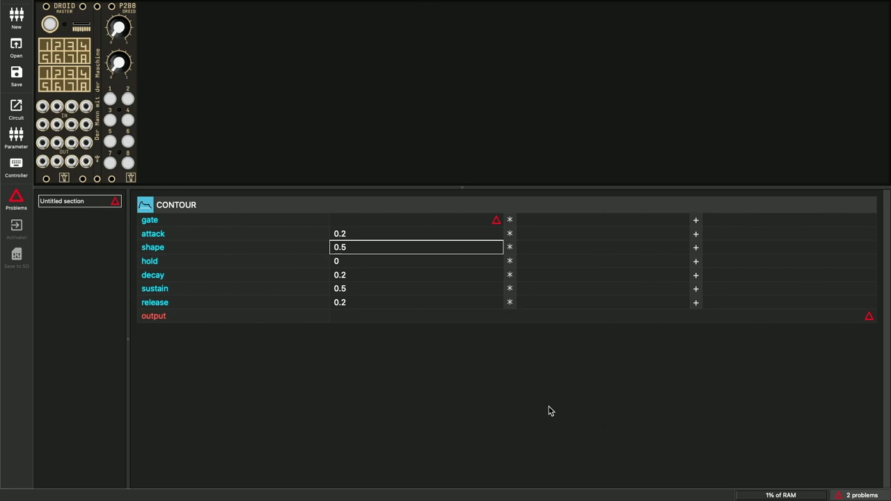
# - Wire the CONTOUR gate to input I1 and the output to jack O1, then save the patch
pyautogui.click(392, 224)
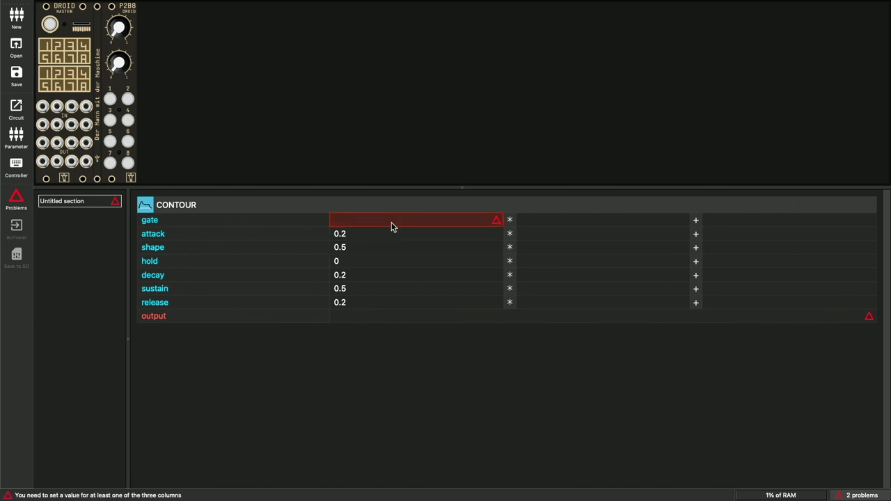
pyautogui.click(43, 106)
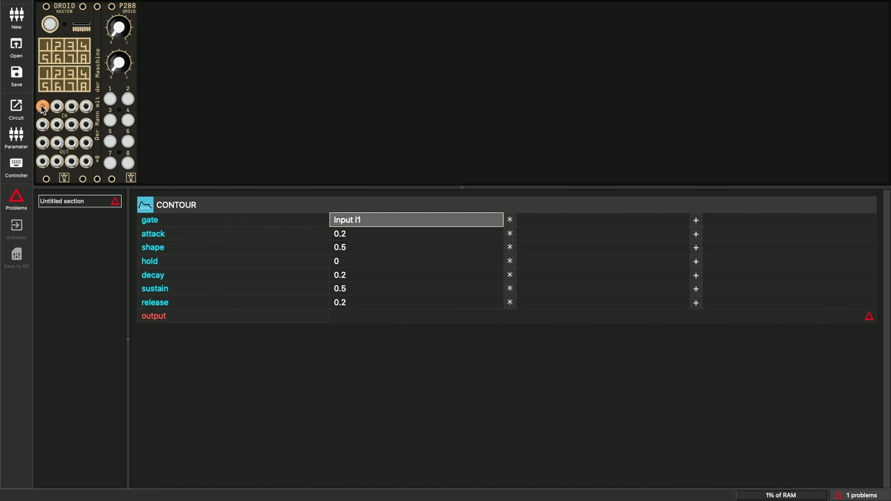
pyautogui.click(408, 320)
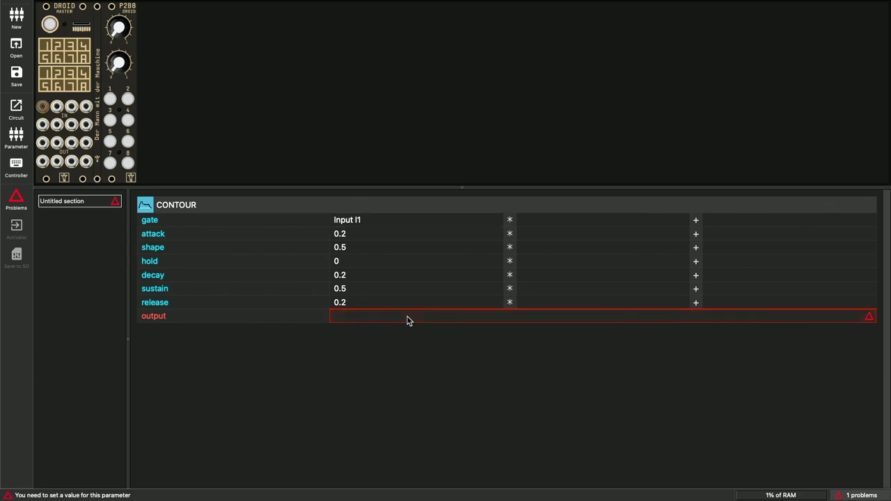
pyautogui.click(42, 143)
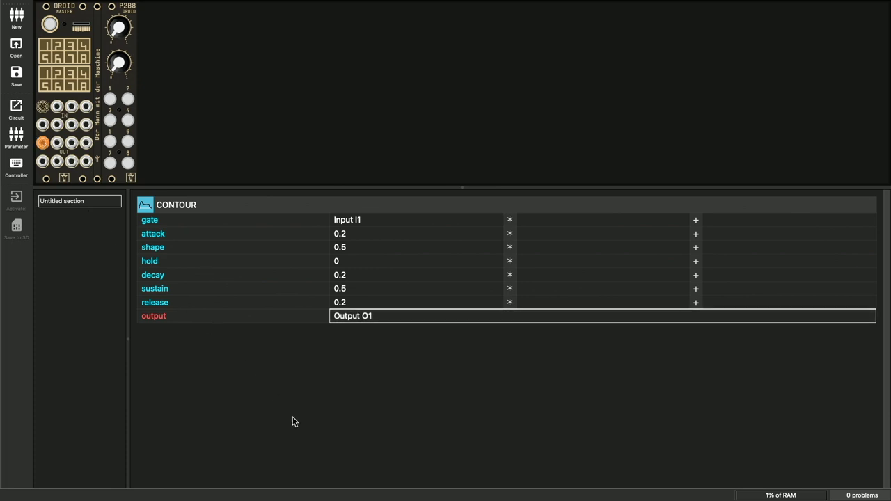
pyautogui.hotkey('ctrl', 's')
# - Write the patch to the SD card, finish the output field, and activate it on the module
pyautogui.click(14, 226)
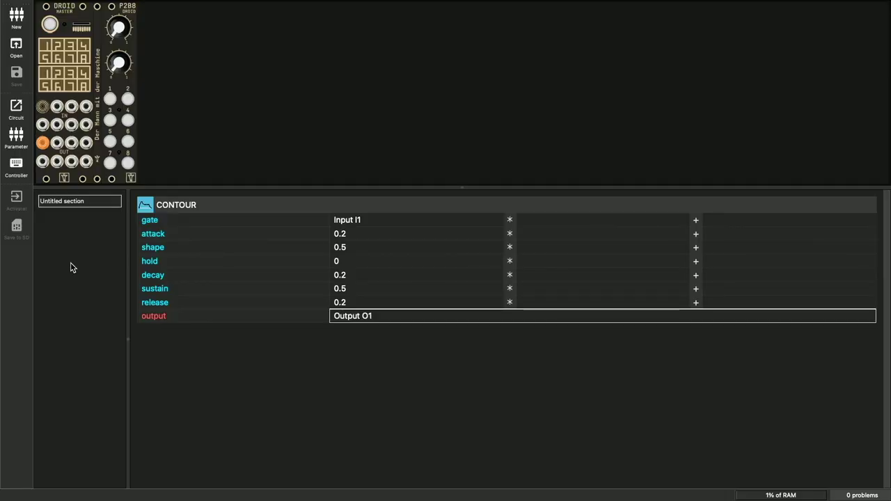
pyautogui.press('Return')
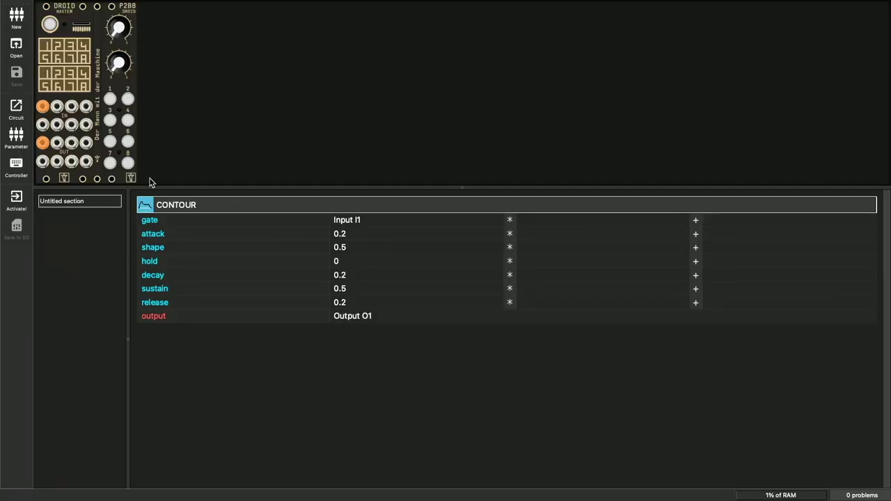
pyautogui.click(15, 201)
# - Assign pot P1.1 to attack and pot P1.2 to both release and decay
pyautogui.click(362, 233)
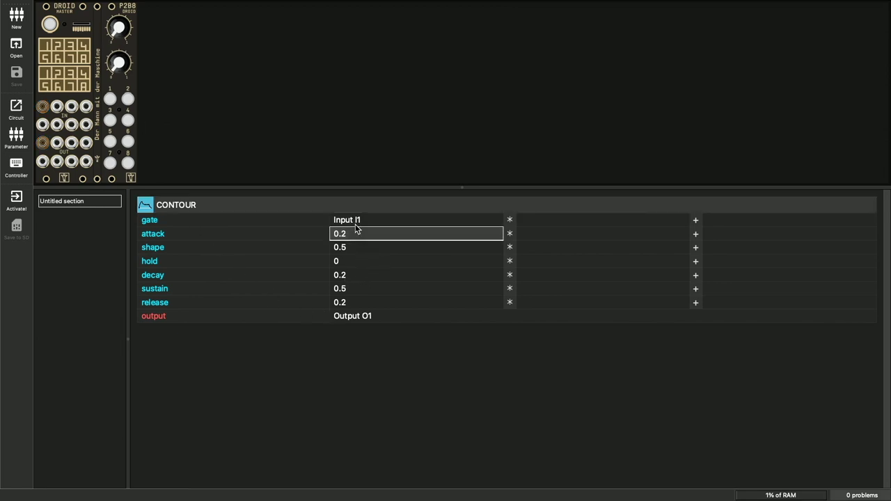
pyautogui.click(120, 28)
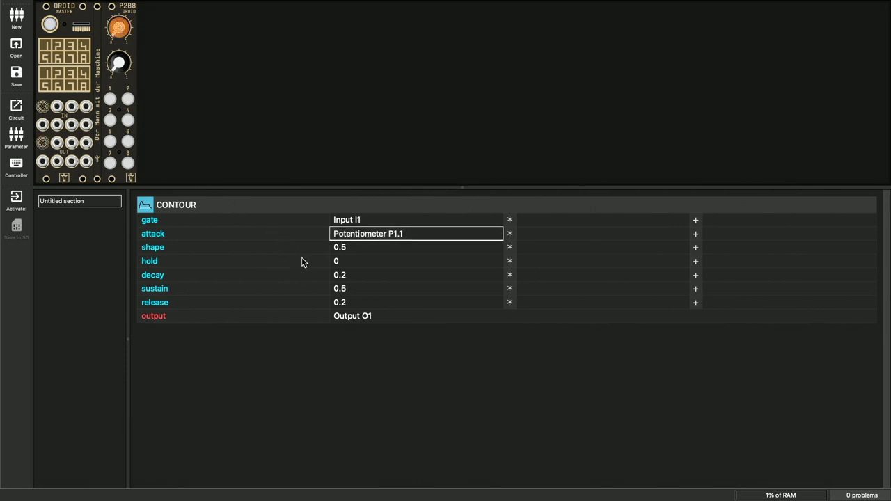
pyautogui.click(383, 304)
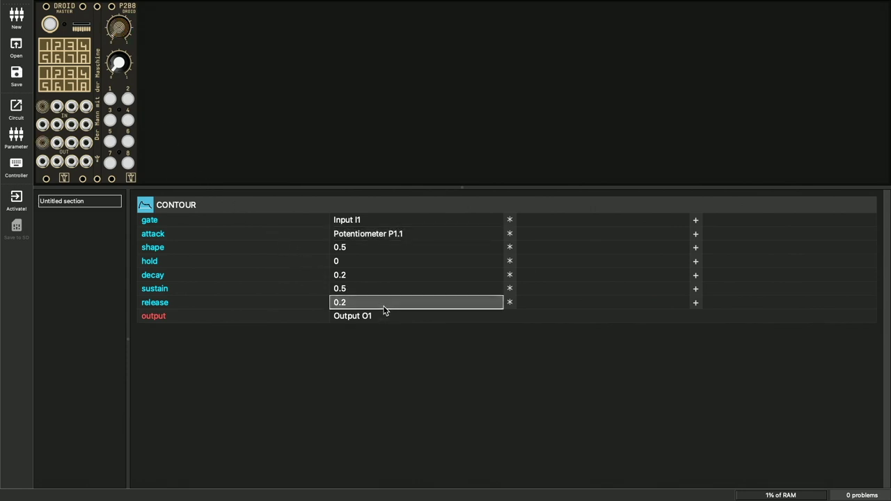
pyautogui.click(119, 63)
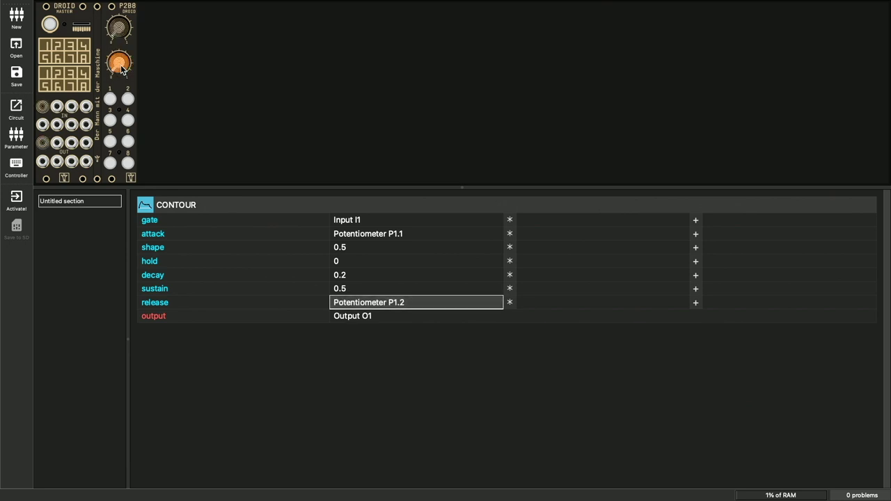
pyautogui.click(365, 277)
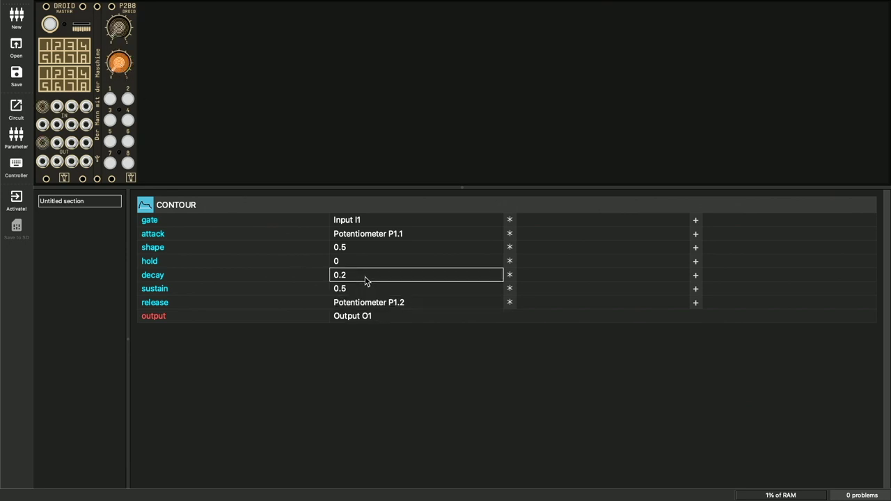
pyautogui.click(119, 63)
# - Multiply decay by 2, and scale attack by 0.5 with a 0.1 offset
pyautogui.click(542, 275)
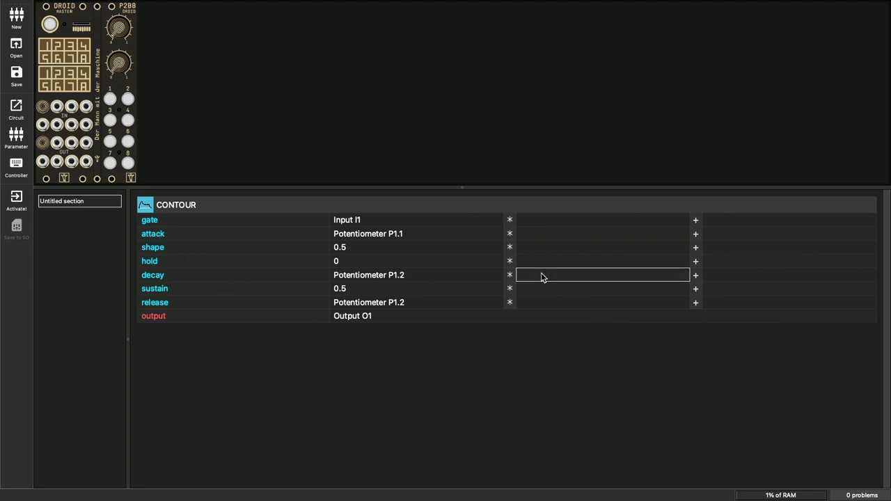
pyautogui.write('2')
pyautogui.click(527, 235)
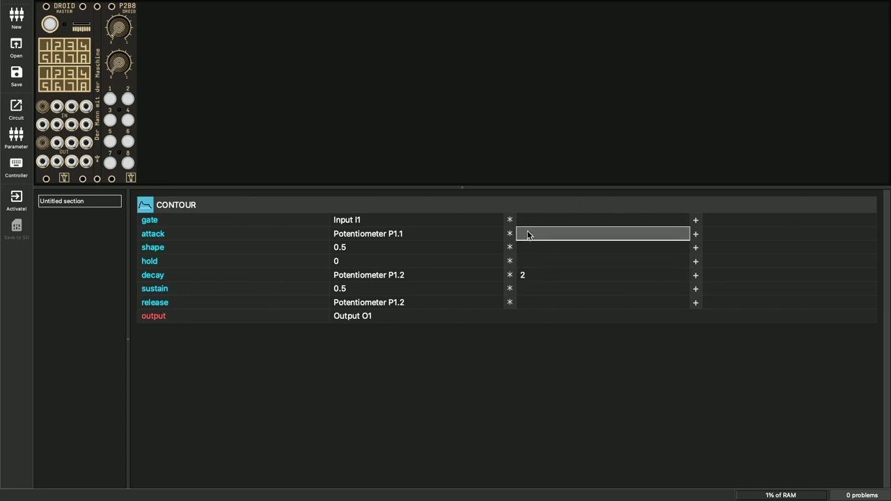
pyautogui.click(527, 235)
pyautogui.write('0.5')
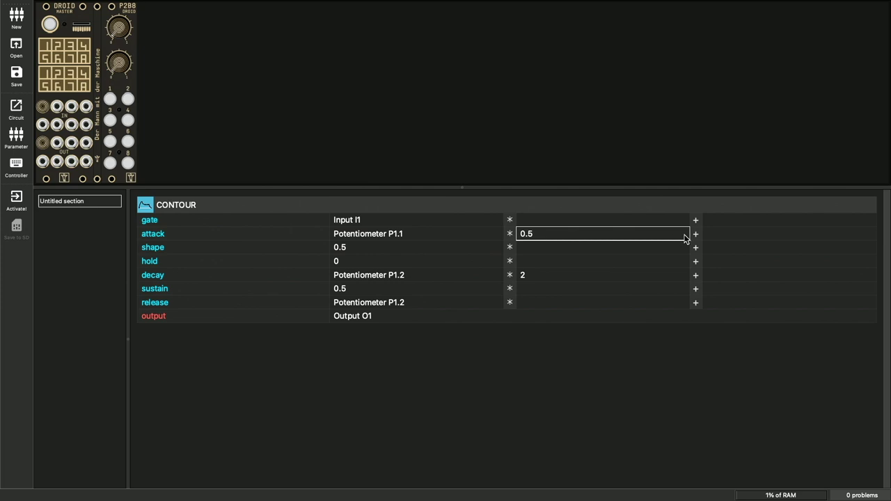
pyautogui.click(806, 237)
pyautogui.write('0.1')
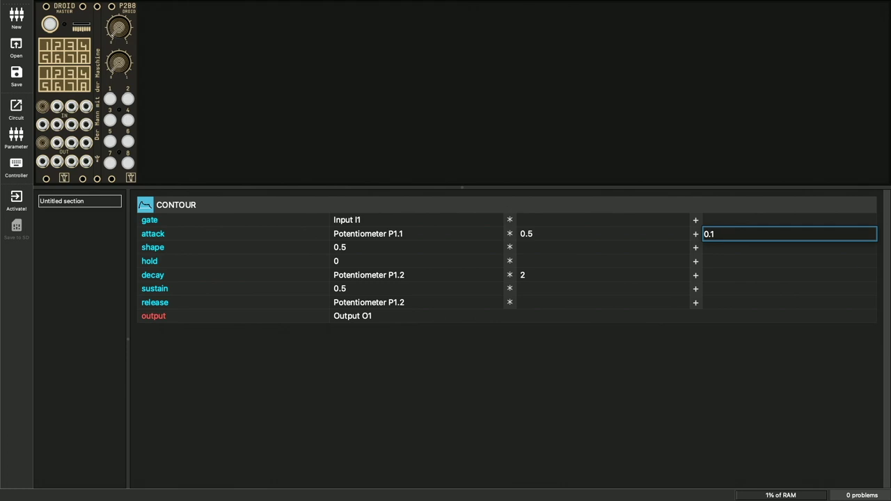
pyautogui.press('Return')
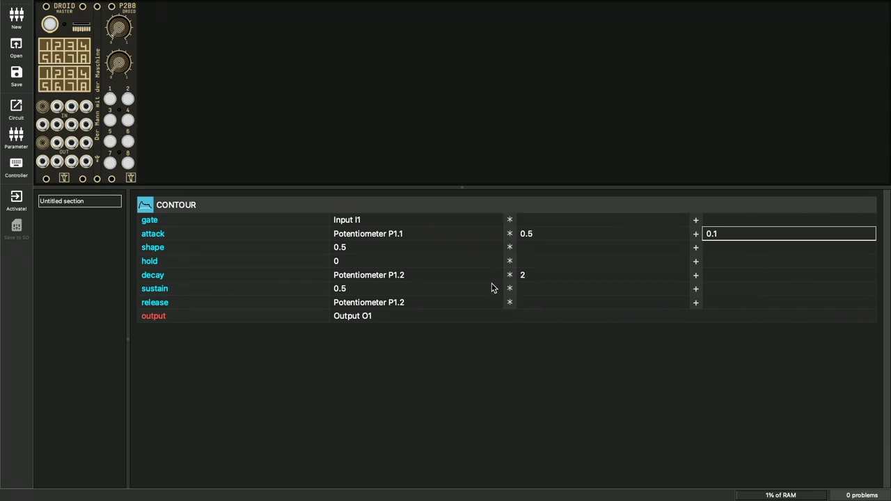
# - Label the pots Attack and Decay/Release, then swap them so Attack uses P1.2
pyautogui.rightClick(375, 238)
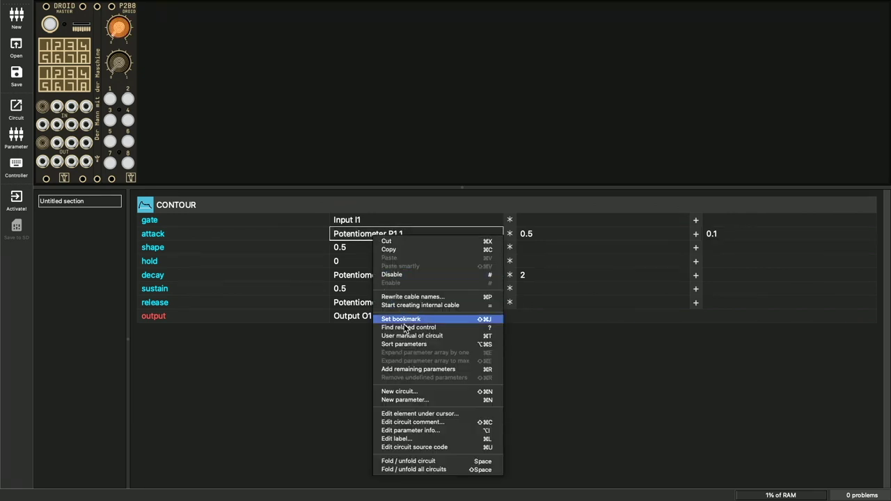
pyautogui.click(446, 439)
pyautogui.write('Attack')
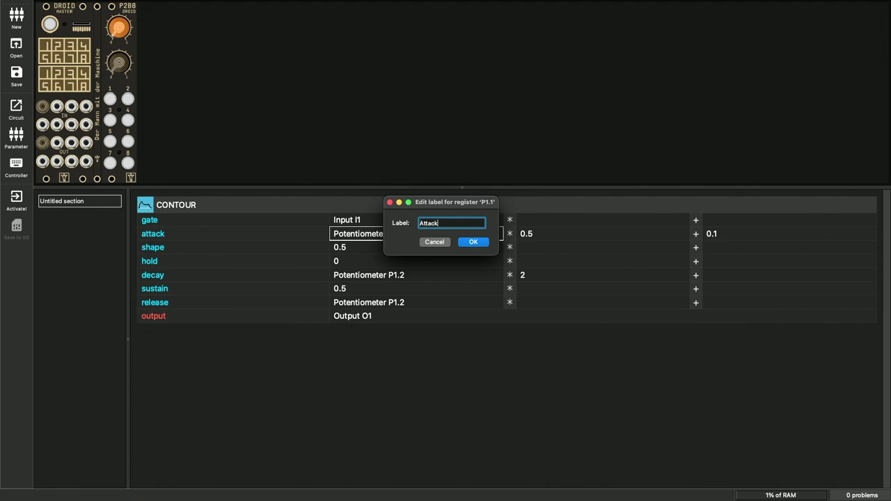
pyautogui.press('Return')
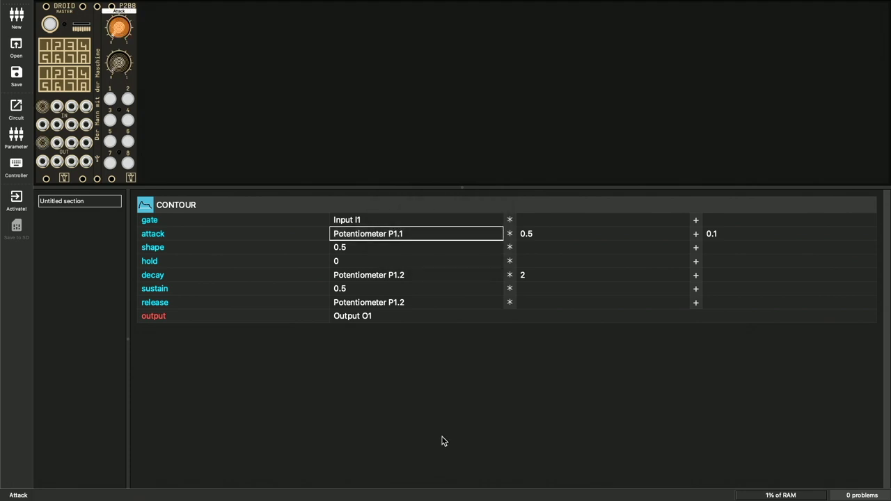
pyautogui.rightClick(390, 275)
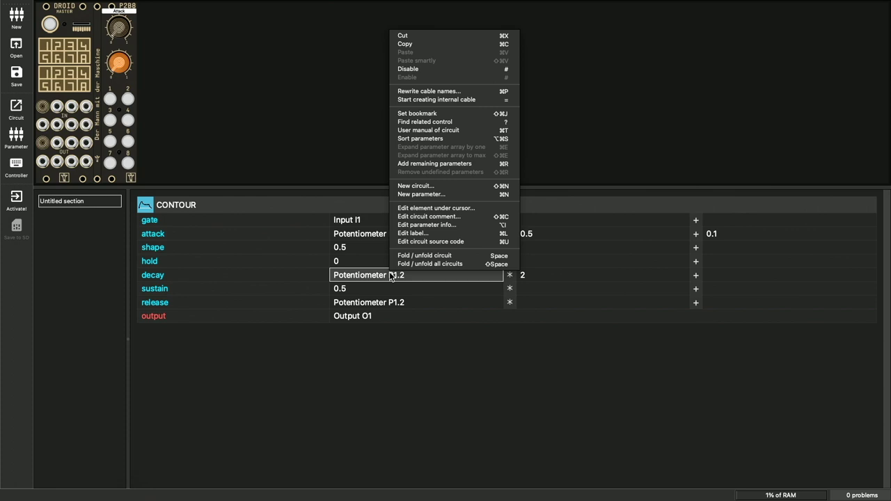
pyautogui.click(446, 236)
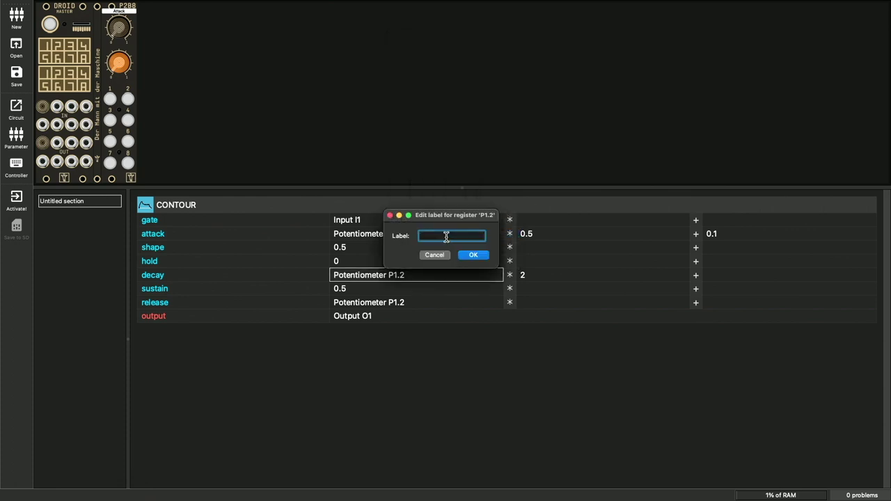
pyautogui.write('Decay/Release')
pyautogui.press('Return')
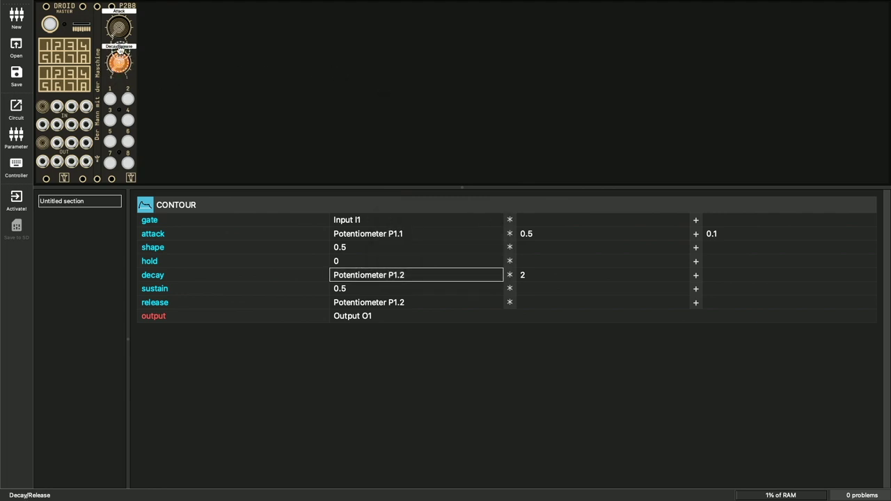
pyautogui.moveTo(120, 49); pyautogui.dragTo(117, 28)
# - Search the circuit catalogue for 'but' and add a BUTTON circuit below CONTOUR
pyautogui.click(276, 302)
pyautogui.click(16, 109)
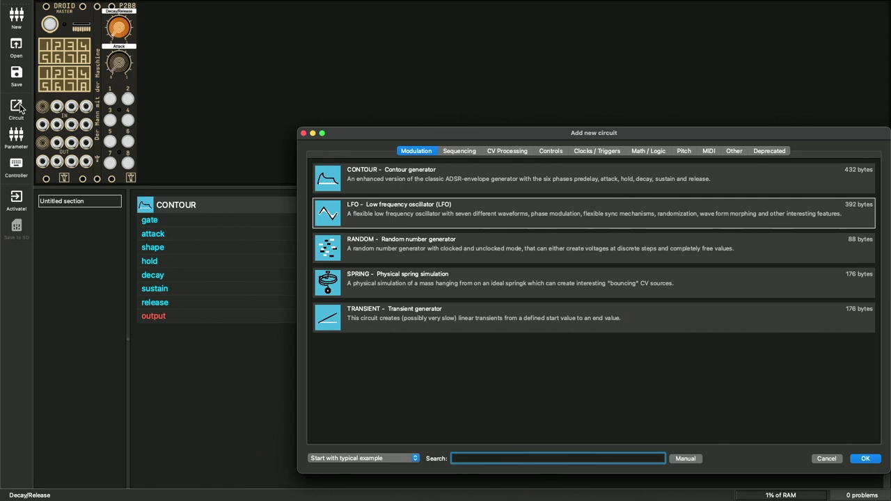
pyautogui.write('but')
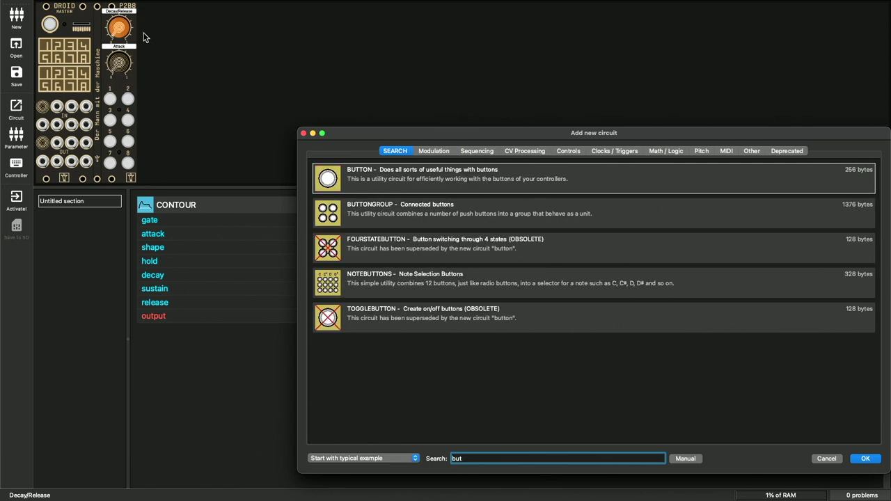
pyautogui.doubleClick(382, 181)
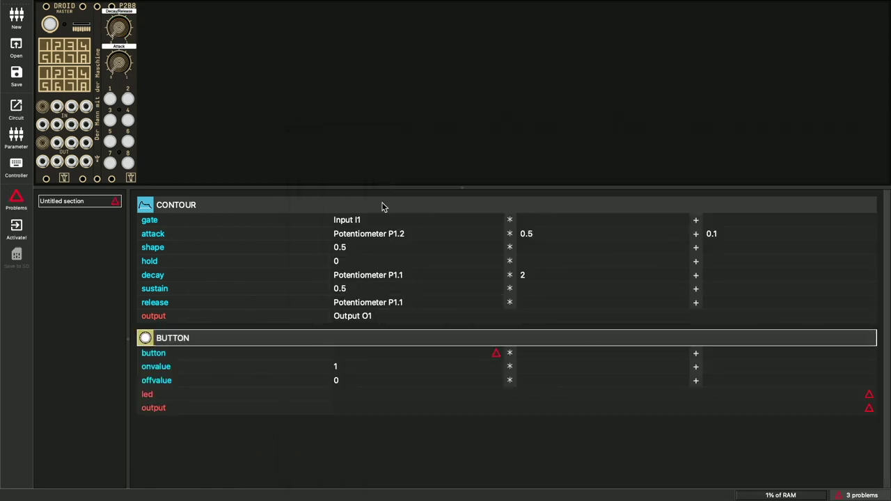
# - Assign Button B1.1 as the BUTTON's button and LED L1.1 as its led
pyautogui.click(419, 355)
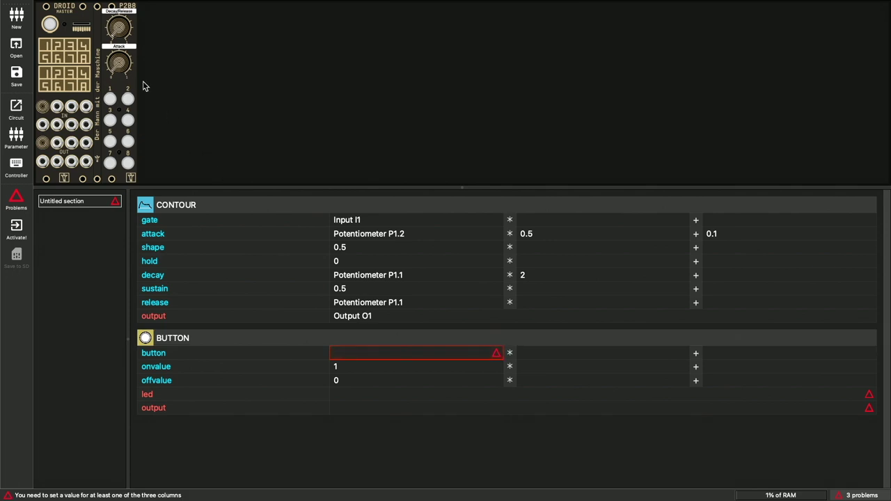
pyautogui.click(111, 99)
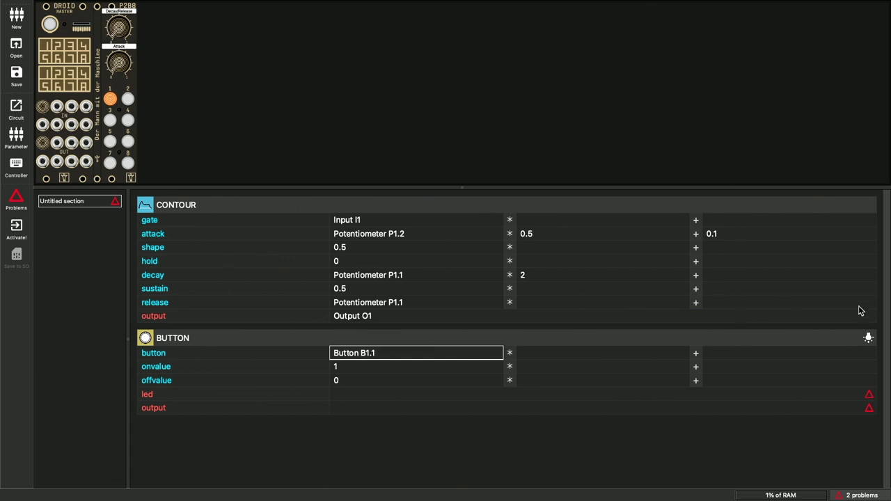
pyautogui.click(869, 337)
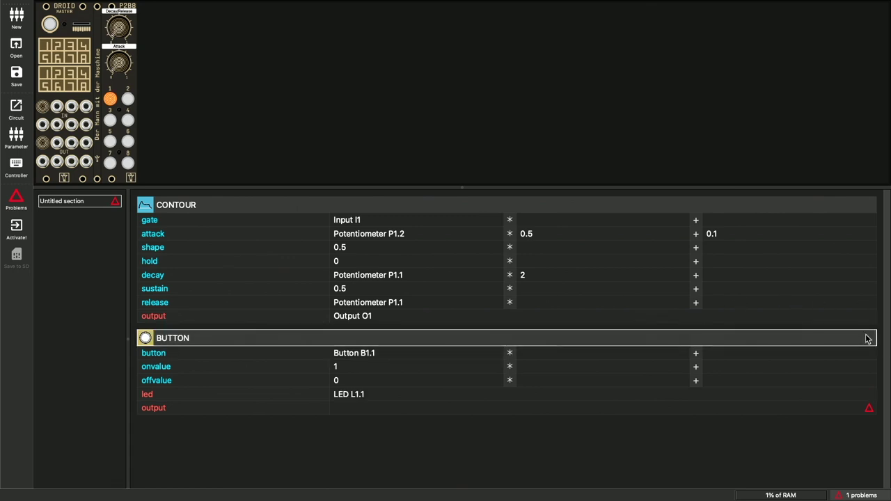
# - Add the loop parameter to the CONTOUR circuit
pyautogui.click(322, 203)
pyautogui.click(16, 135)
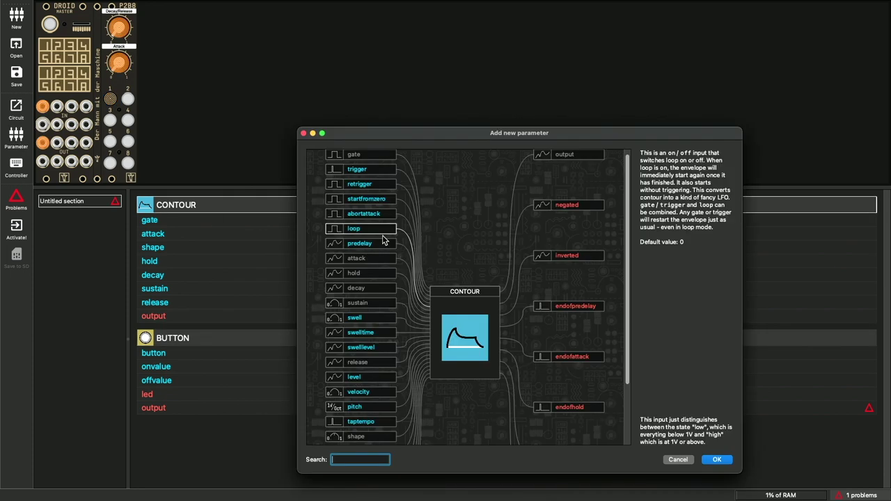
pyautogui.click(728, 462)
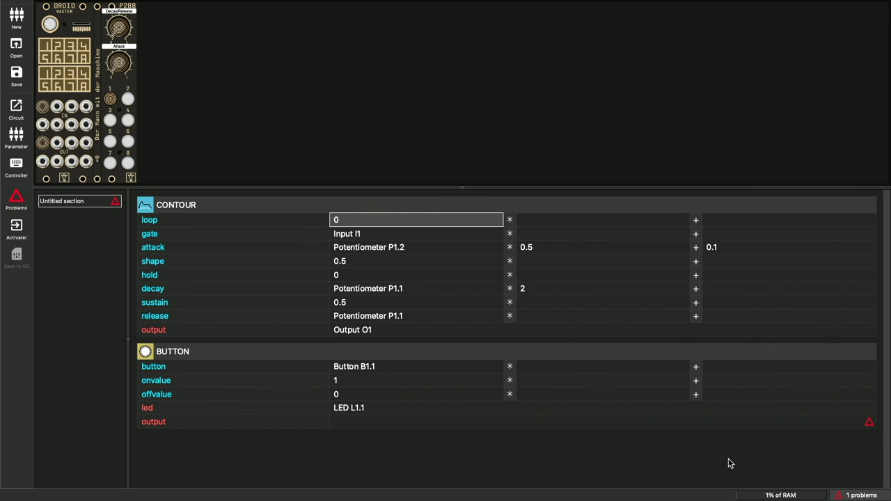
# - Patch an internal cable named LOOP from the BUTTON output to CONTOUR's loop input
pyautogui.click(371, 426)
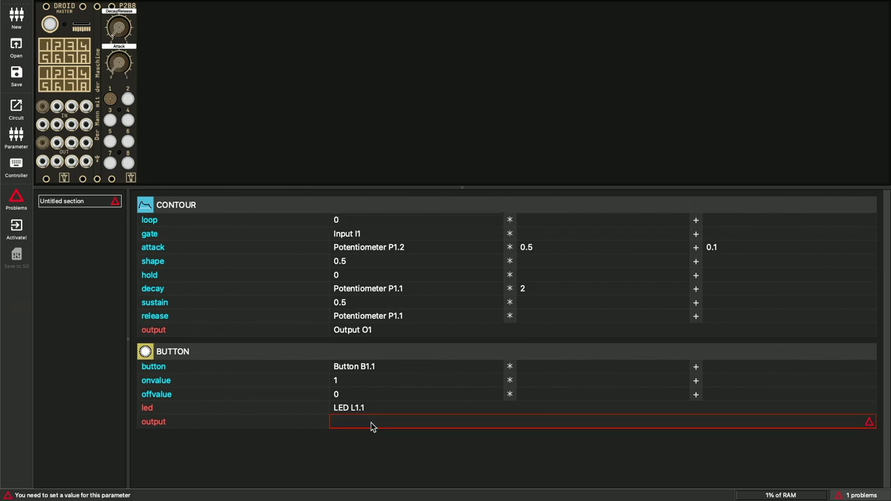
pyautogui.rightClick(371, 426)
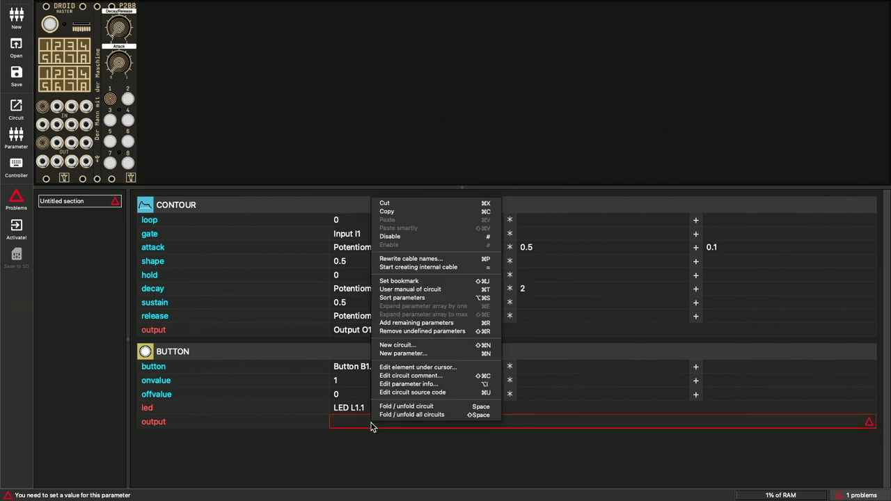
pyautogui.click(453, 271)
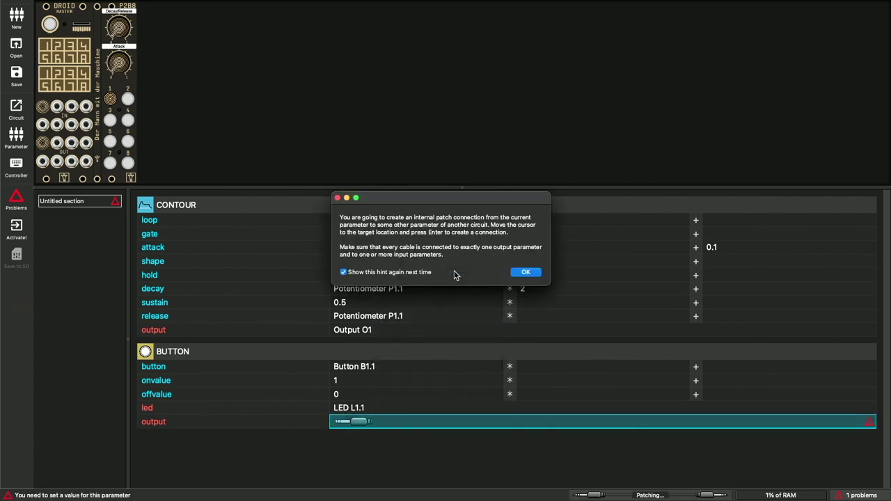
pyautogui.click(527, 273)
pyautogui.press('Up')
pyautogui.press('Up')
pyautogui.press('Up')
pyautogui.press('Up')
pyautogui.press('Up')
pyautogui.press('Up')
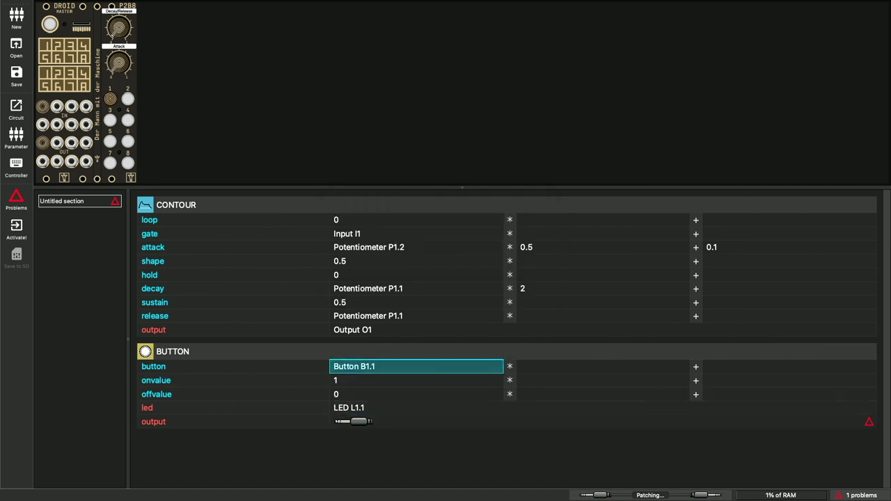
pyautogui.press('Up')
pyautogui.press('Up')
pyautogui.press('Up')
pyautogui.press('Up')
pyautogui.press('Up')
pyautogui.press('Up')
pyautogui.press('Up')
pyautogui.press('Up')
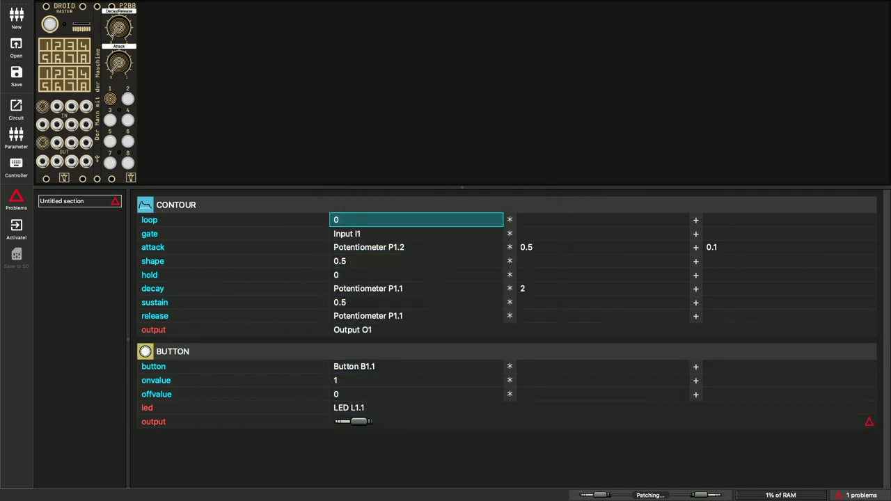
pyautogui.press('Return')
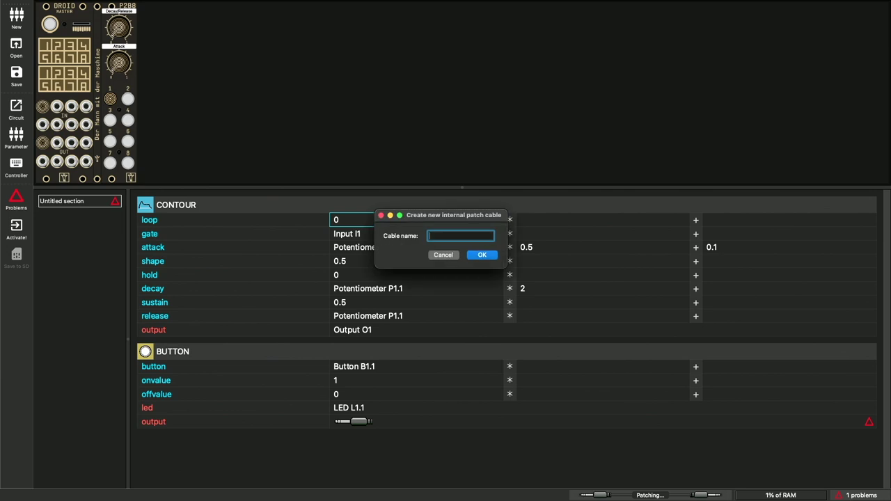
pyautogui.write('LOOP')
pyautogui.press('Return')
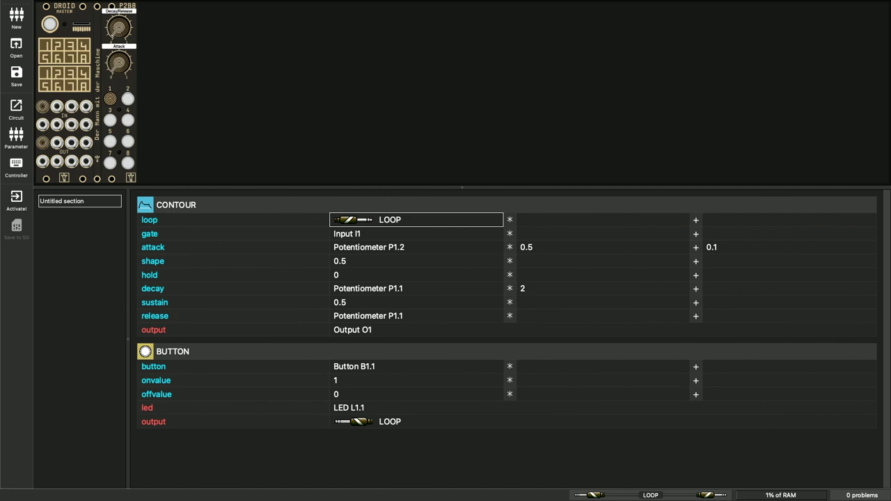
# - Delete CONTOUR's hold value 0 and sustain value 0.5, leaving both empty
pyautogui.click(364, 276)
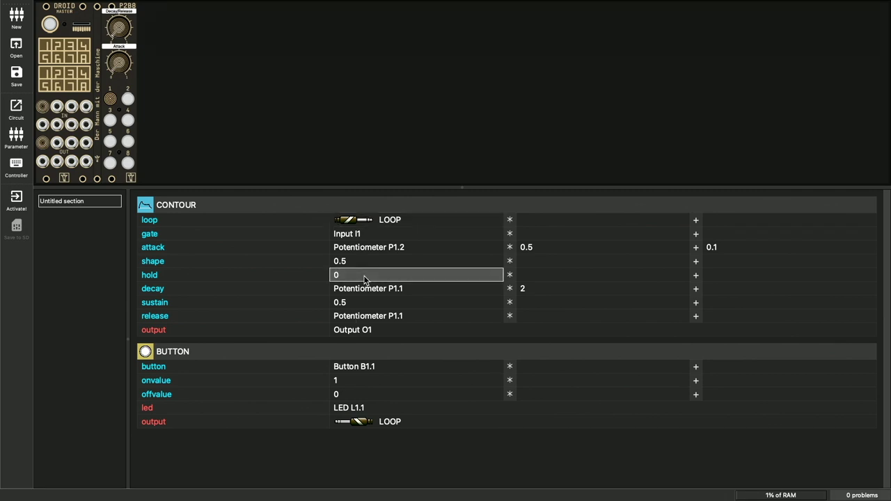
pyautogui.press('BackSpace')
pyautogui.press('Down')
pyautogui.press('Down')
pyautogui.press('Down')
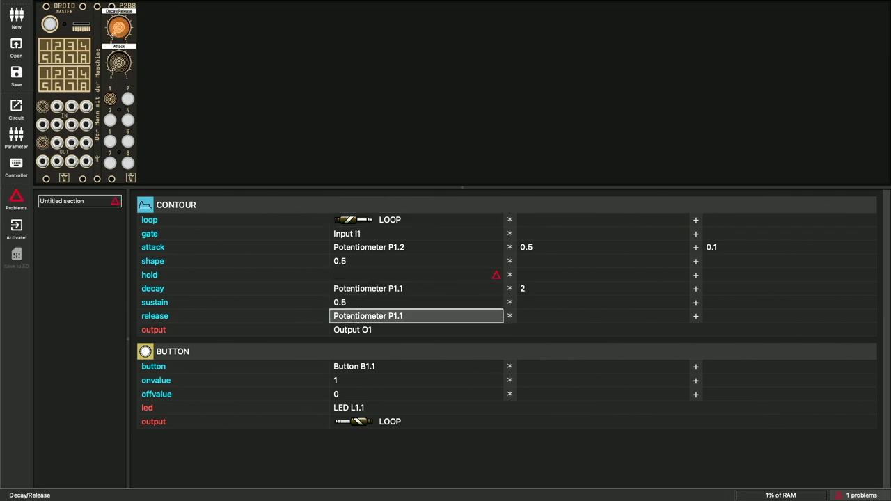
pyautogui.press('Up')
pyautogui.press('BackSpace')
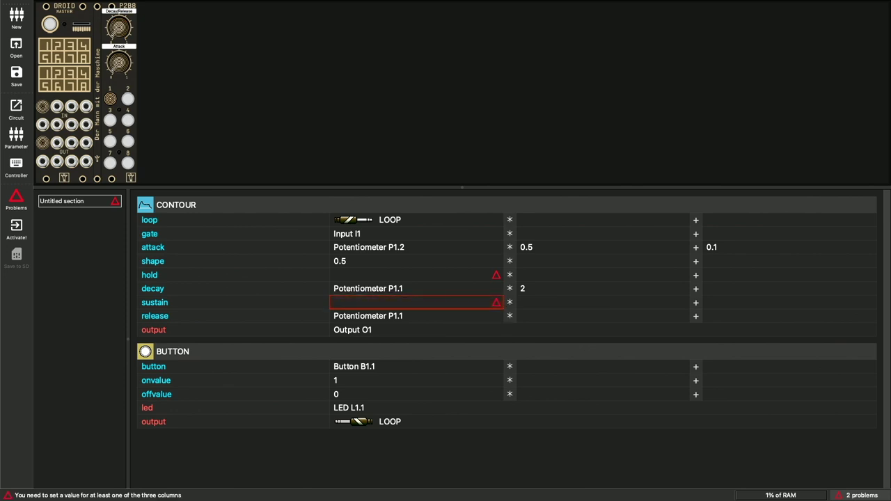
# - Cycle through the two flagged problems with the Problems button
pyautogui.click(16, 197)
pyautogui.click(15, 198)
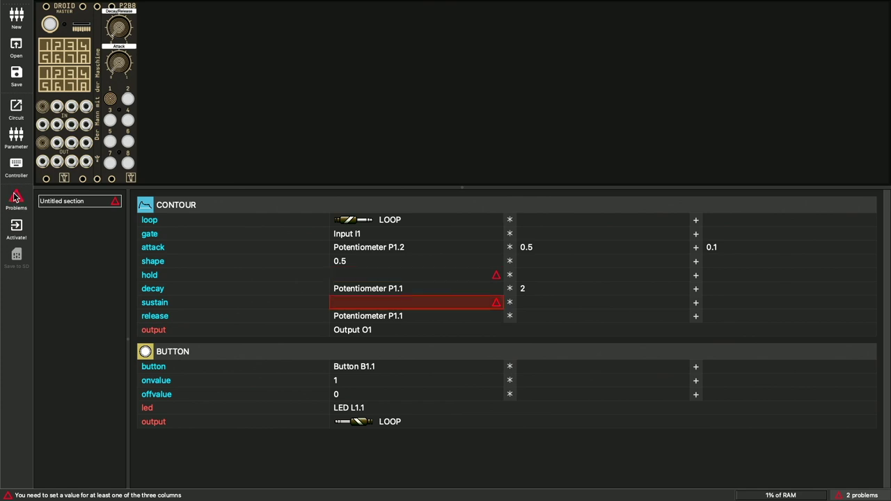
pyautogui.click(16, 198)
pyautogui.click(15, 198)
pyautogui.click(15, 198)
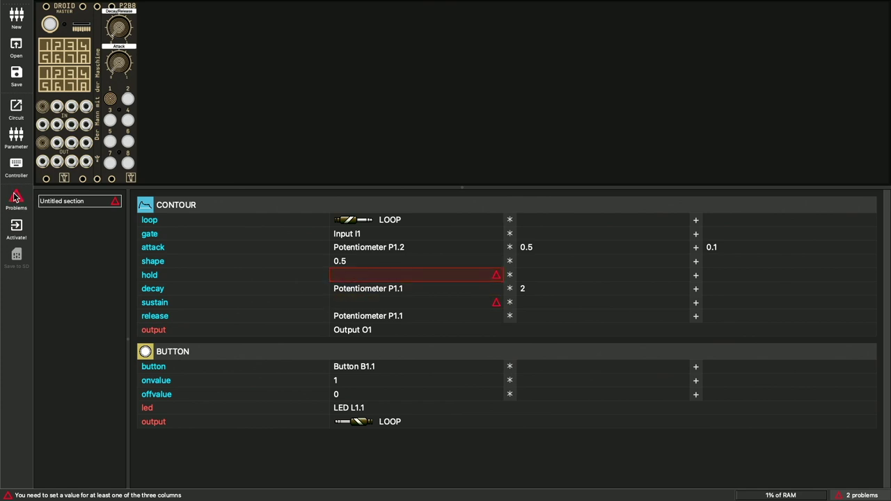
pyautogui.click(15, 198)
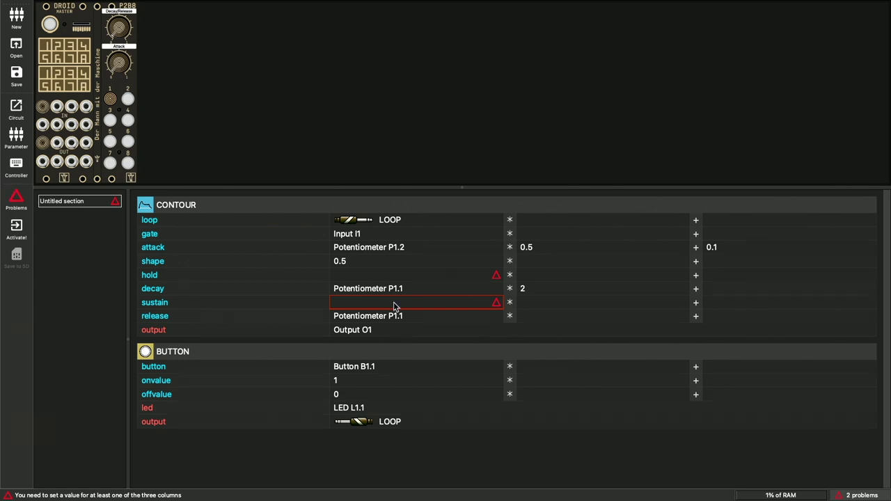
# - Open the CONTOUR circuit's user manual at the contour generator chapter, page 106
pyautogui.moveTo(324, 5)
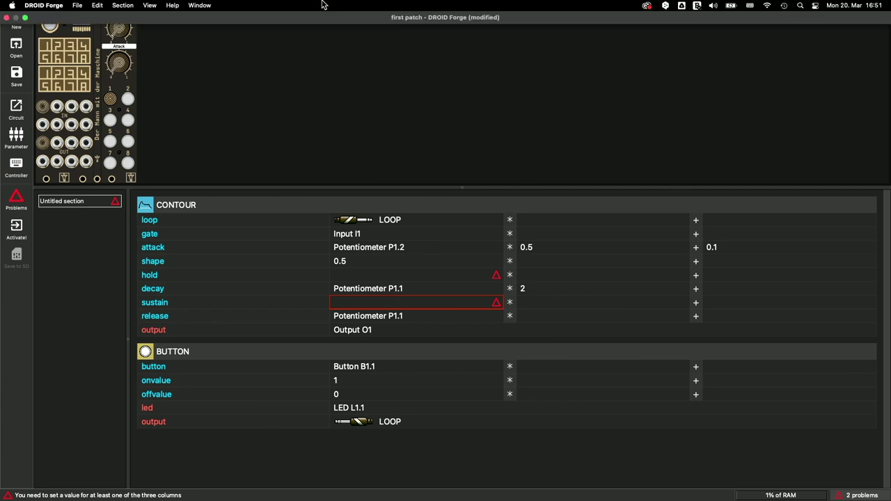
pyautogui.click(173, 6)
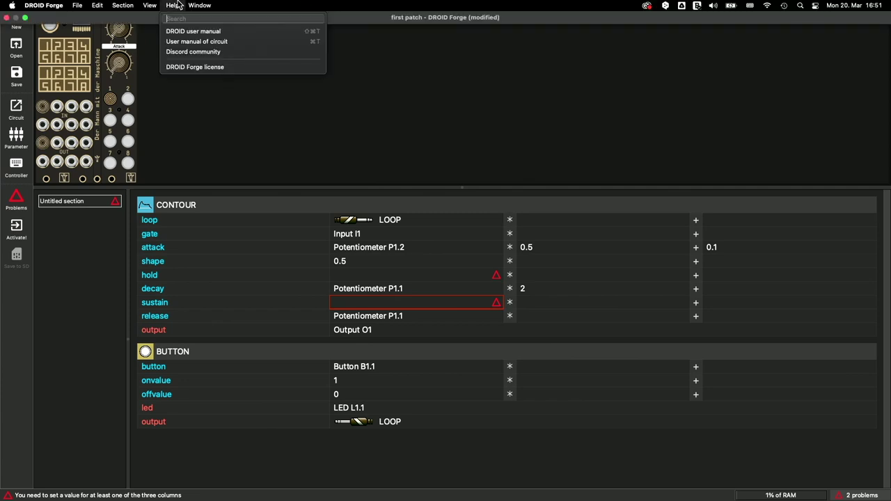
pyautogui.click(380, 203)
pyautogui.click(381, 205)
pyautogui.rightClick(380, 206)
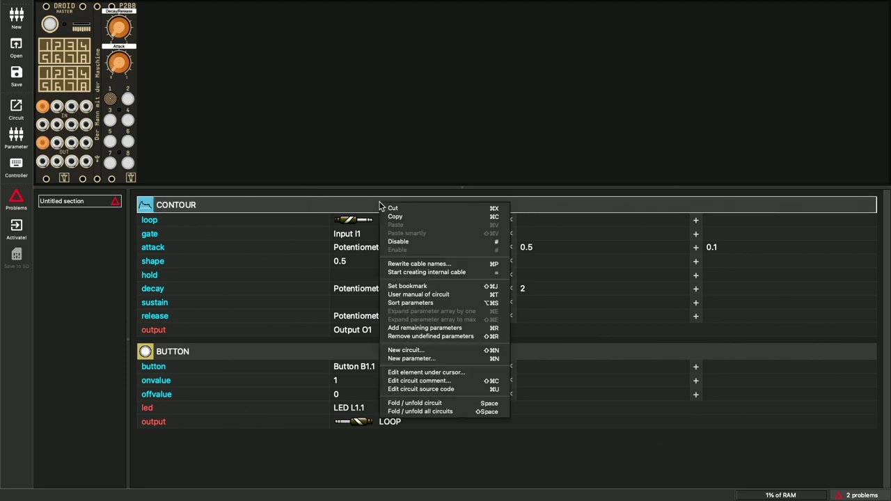
pyautogui.click(409, 296)
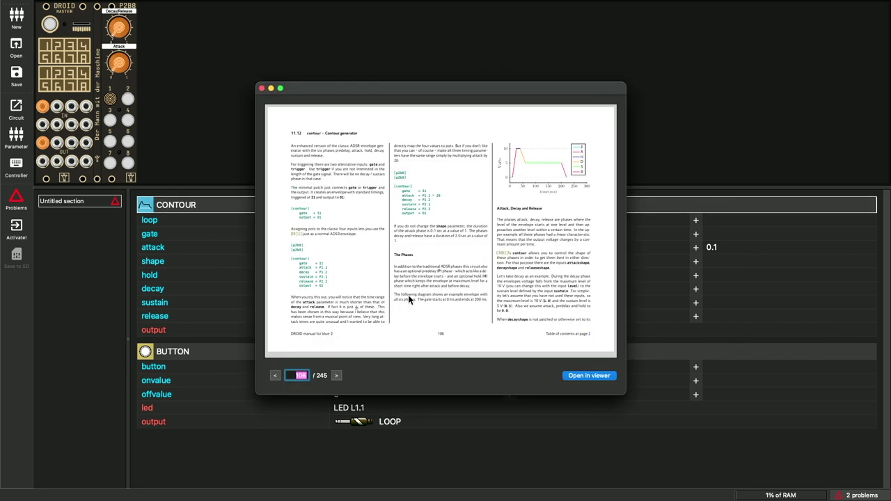